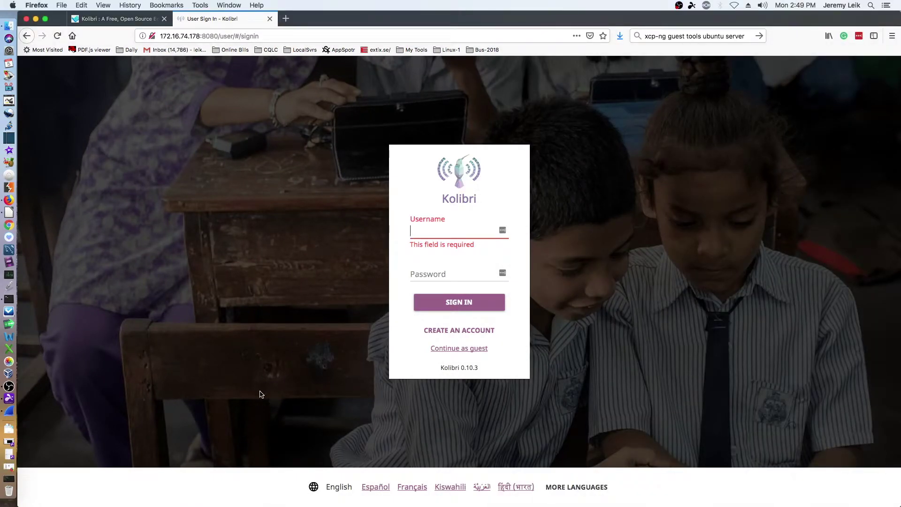
Sign in with the admin username and view the facility's Users, Settings and Data export pages.
{"action": "type", "text": "leik1"}
{"action": "key", "text": "Tab"}
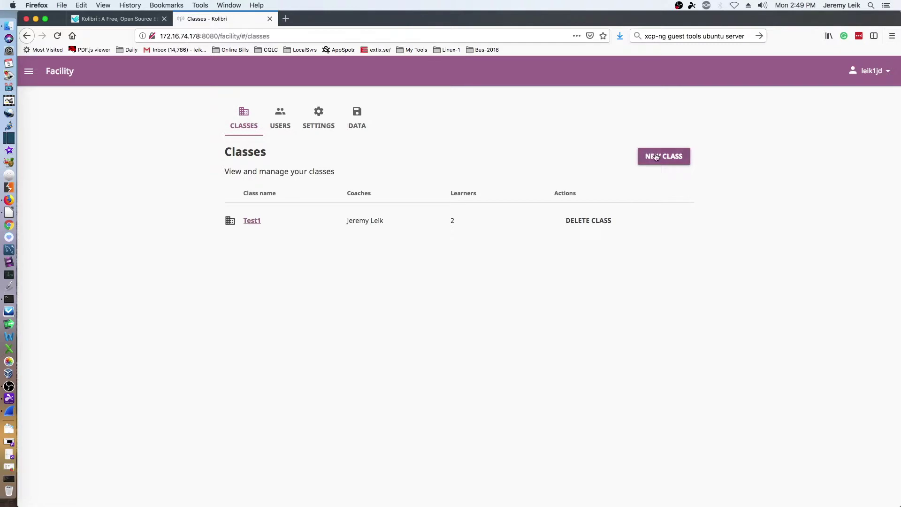
{"action": "left_click", "coordinate": [280, 118]}
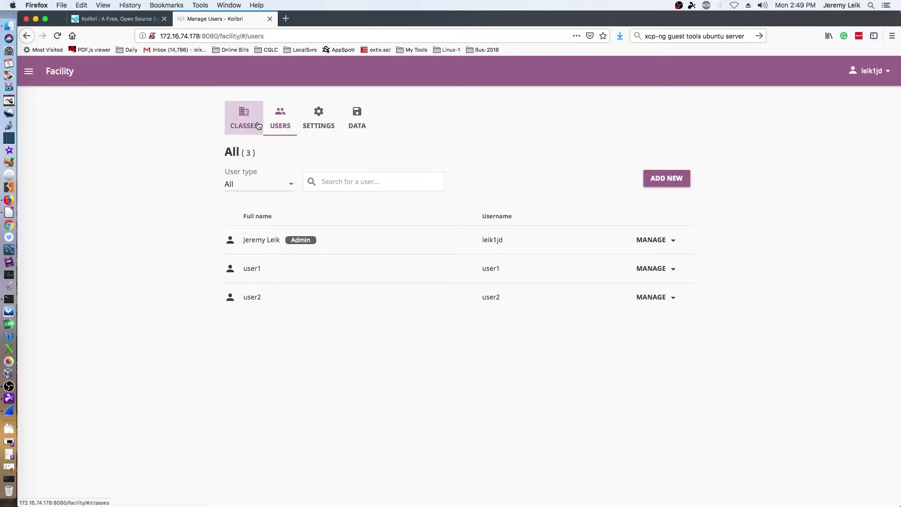
{"action": "left_click", "coordinate": [319, 122]}
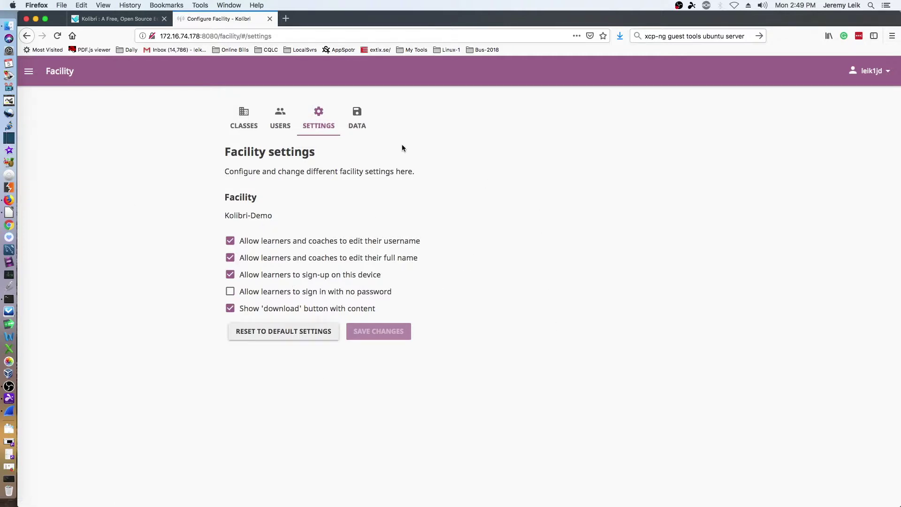
{"action": "left_click", "coordinate": [358, 120]}
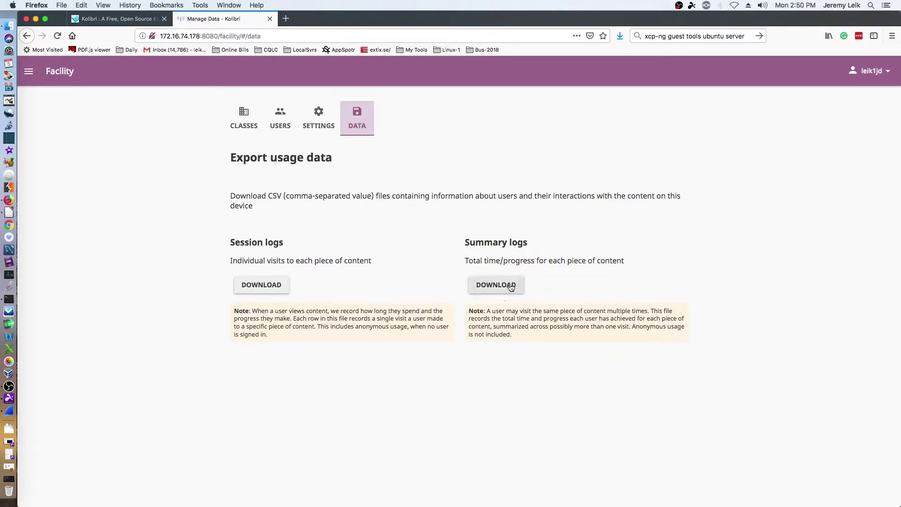
Go to Learn, open PhET Interactive Simulations' By Level topic, then return to the channel list.
{"action": "left_click", "coordinate": [29, 75]}
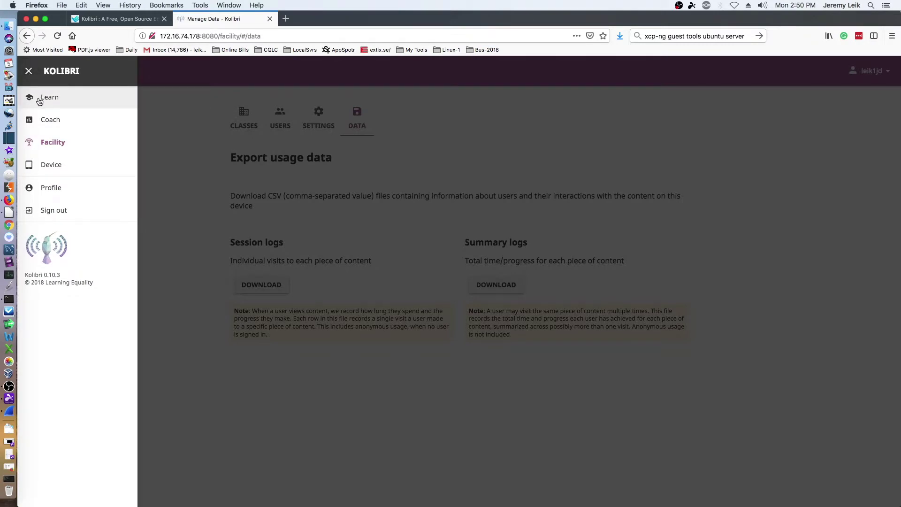
{"action": "left_click", "coordinate": [39, 100]}
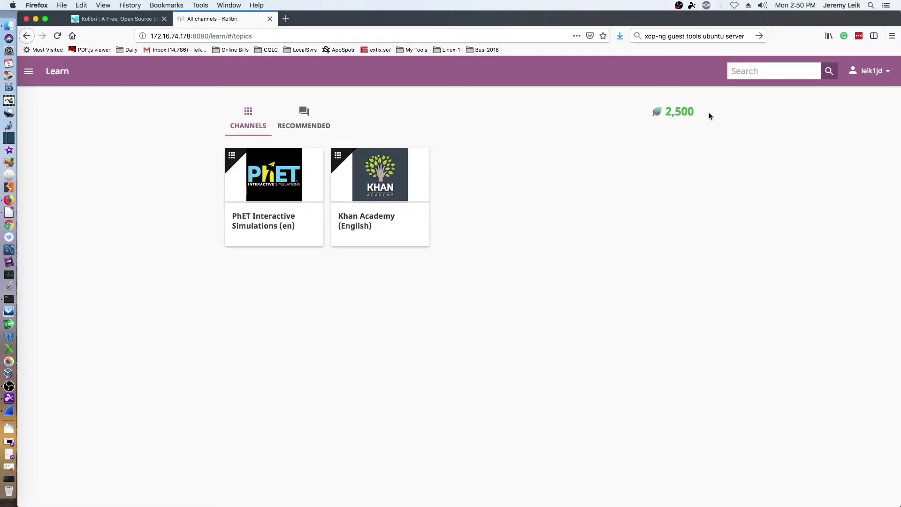
{"action": "mouse_move", "coordinate": [680, 111]}
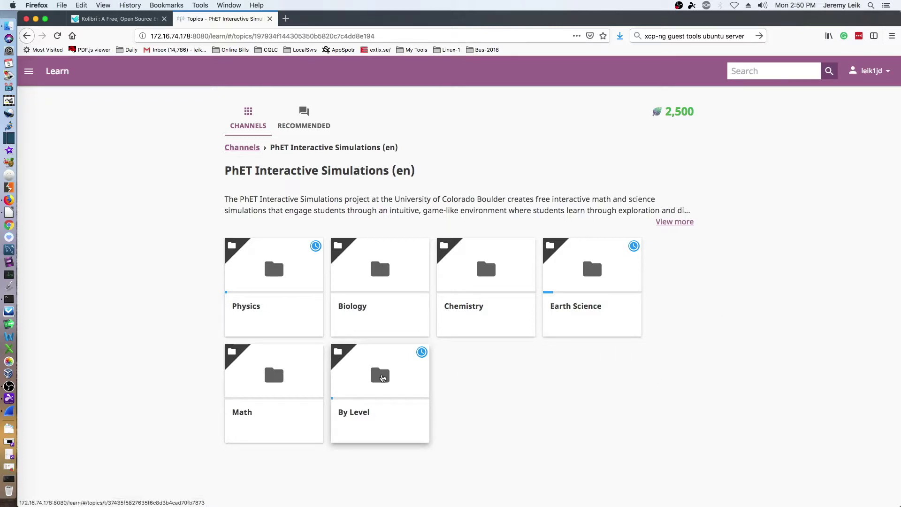
{"action": "left_click", "coordinate": [382, 378]}
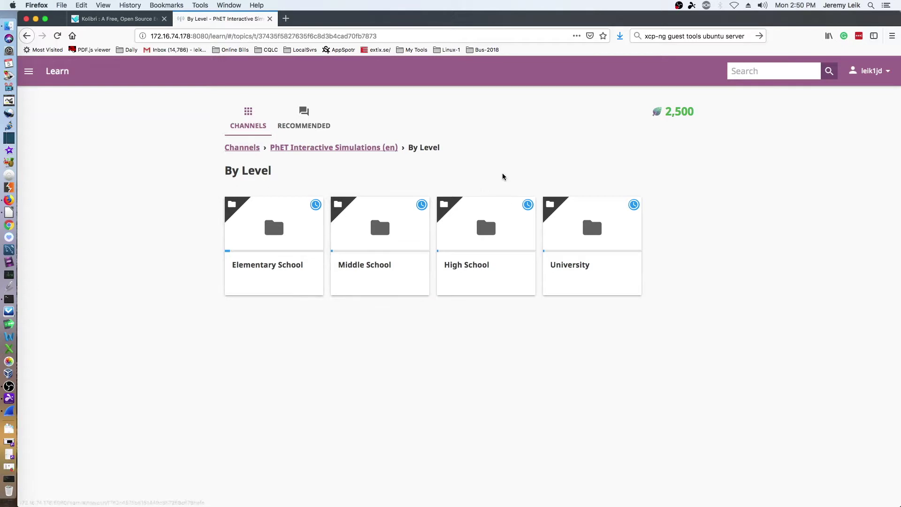
{"action": "left_click", "coordinate": [236, 150]}
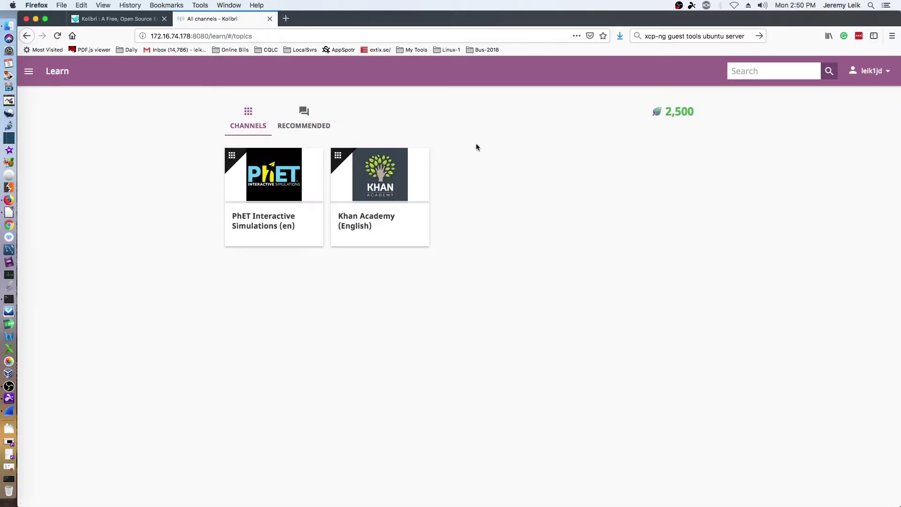
Browse Khan Academy (English) > Arts and humanities > AP US History to Period 1: 1491-1607.
{"action": "left_click", "coordinate": [369, 177]}
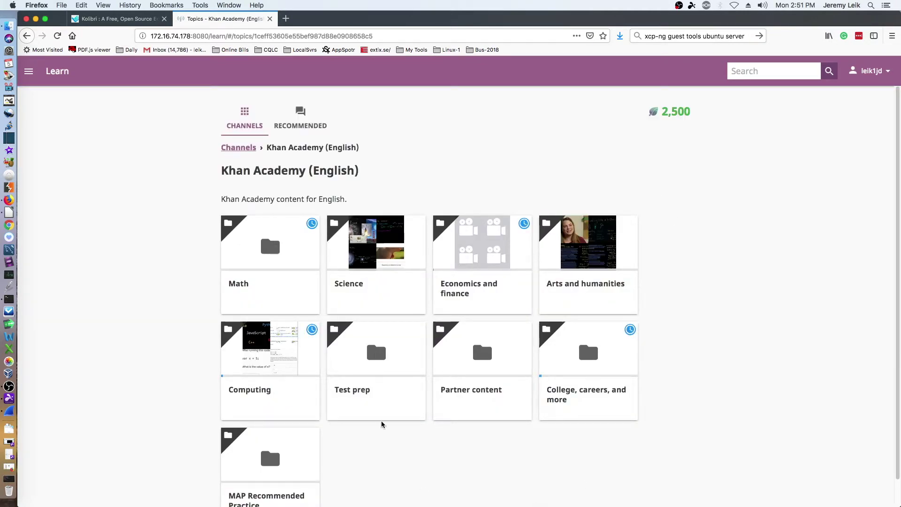
{"action": "left_click", "coordinate": [576, 244]}
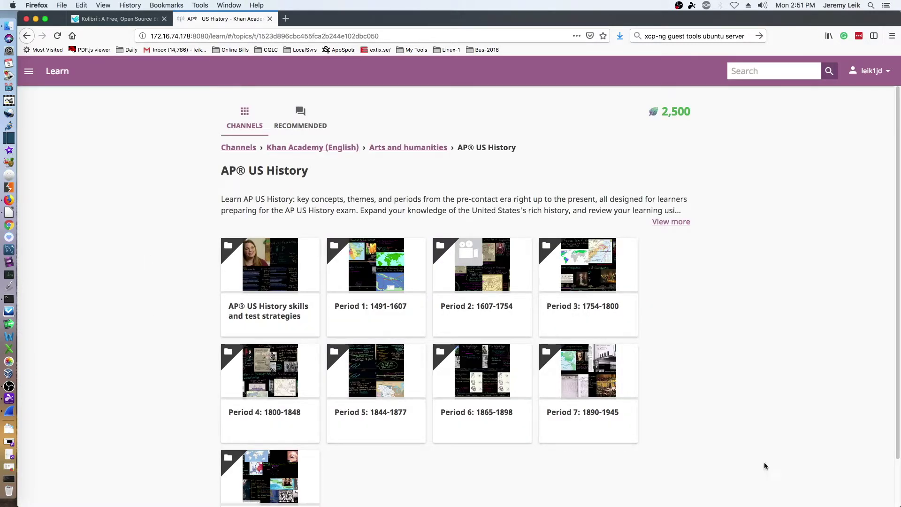
{"action": "scroll", "coordinate": [478, 452], "scroll_direction": "down", "scroll_amount": 2}
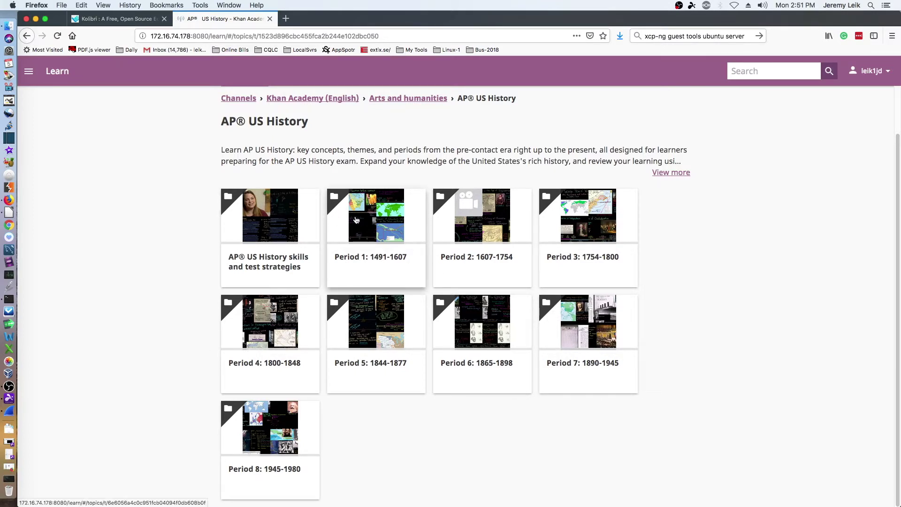
{"action": "left_click", "coordinate": [356, 220]}
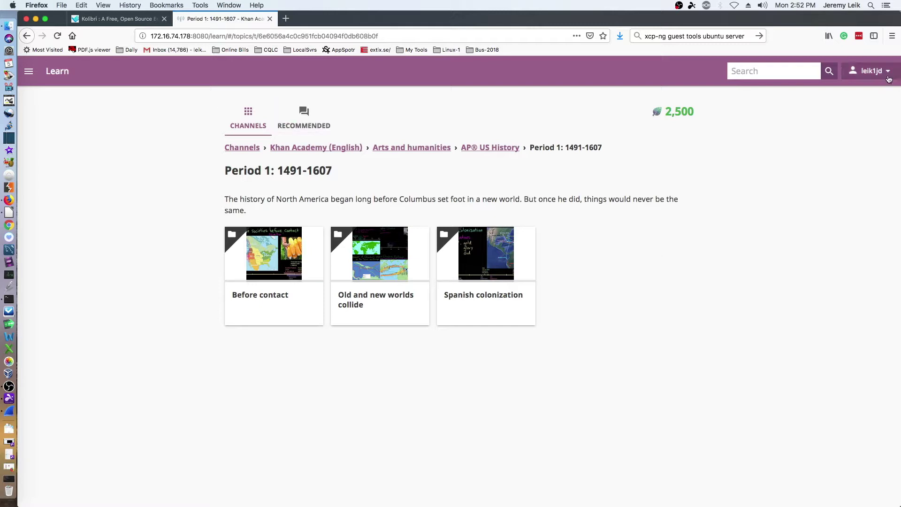
Sign out of the admin account and sign in with the learner's username and password.
{"action": "left_click", "coordinate": [889, 78]}
{"action": "left_click", "coordinate": [845, 169]}
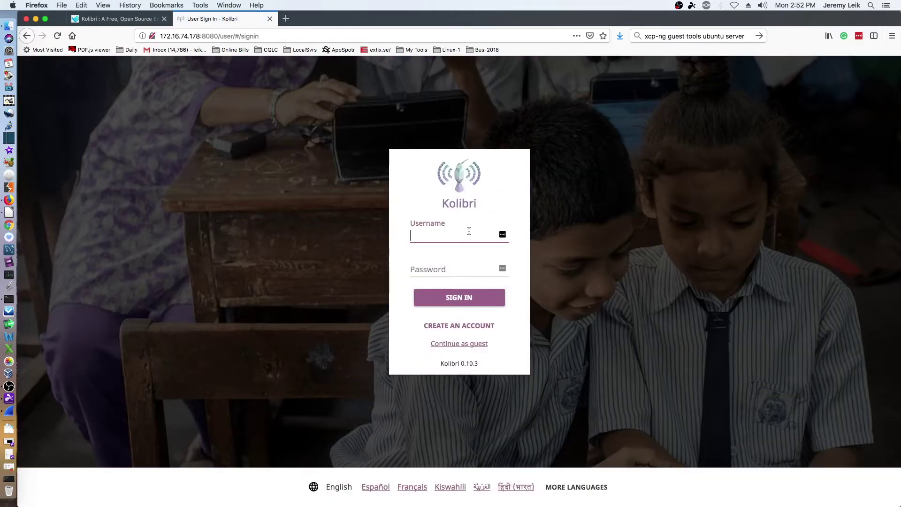
{"action": "type", "text": "user"}
{"action": "key", "text": "Tab"}
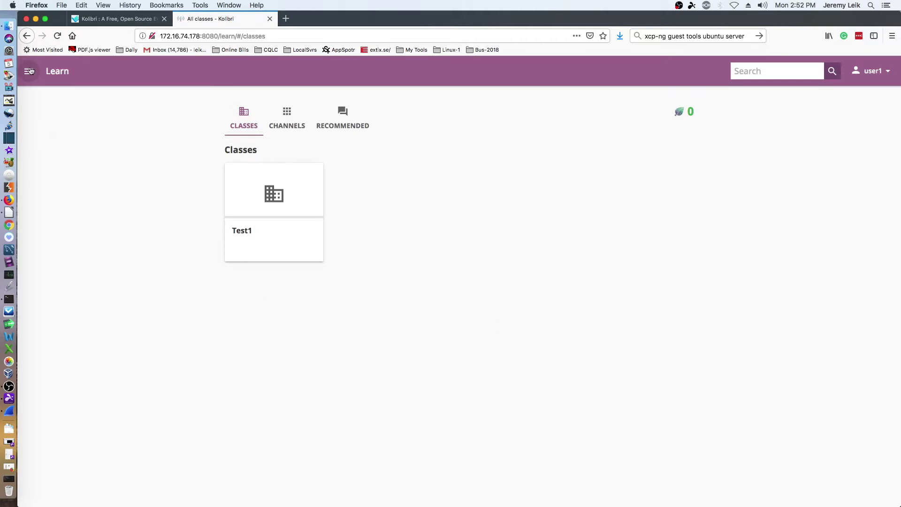
{"action": "left_click", "coordinate": [29, 71]}
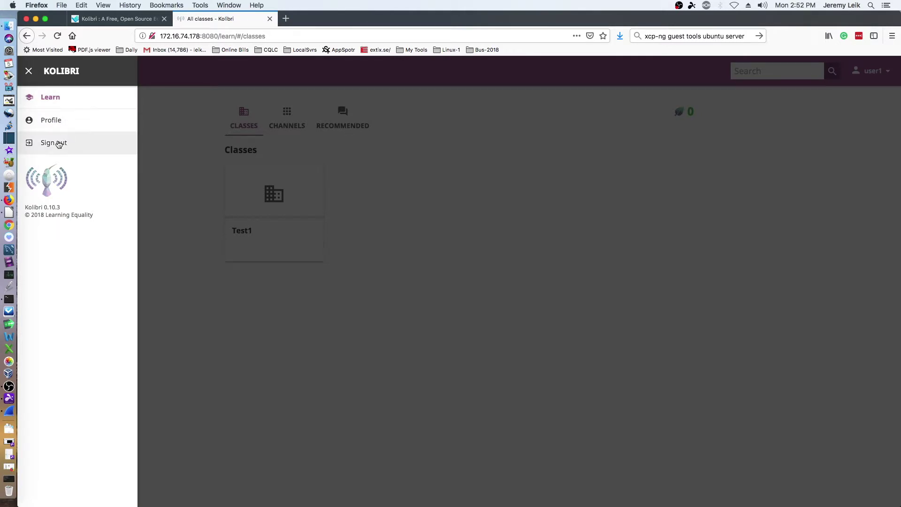
Check the Test1 class's empty exams and lessons, then return to the class list.
{"action": "left_click", "coordinate": [171, 176]}
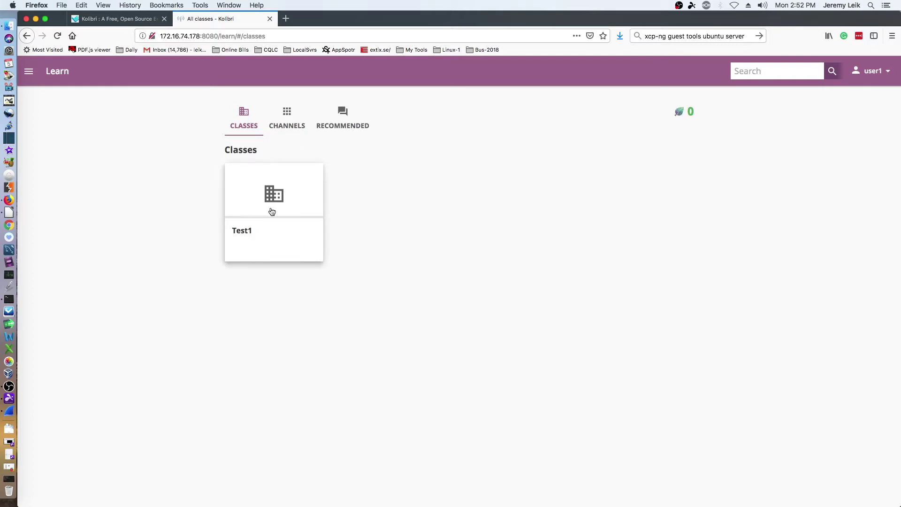
{"action": "left_click", "coordinate": [265, 197]}
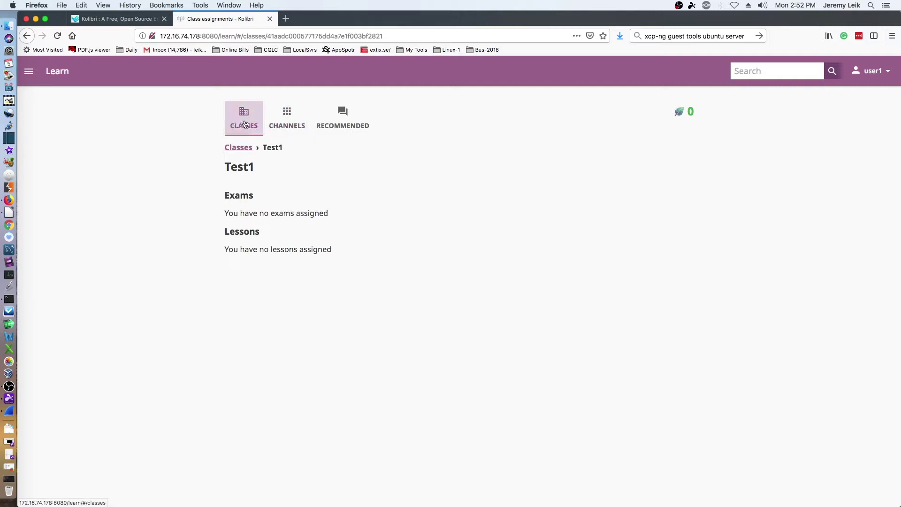
{"action": "left_click", "coordinate": [234, 148]}
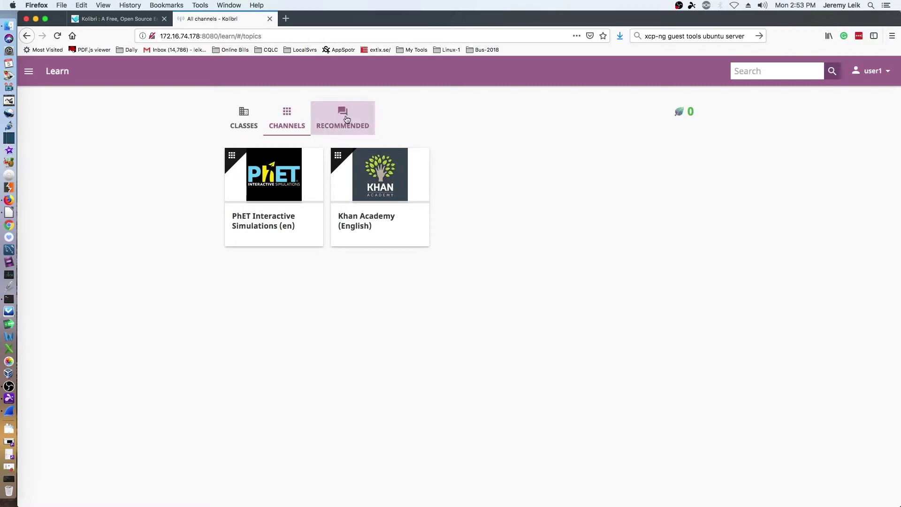
Browse the learner's Recommended page and the full Most popular resources list.
{"action": "left_click", "coordinate": [344, 116]}
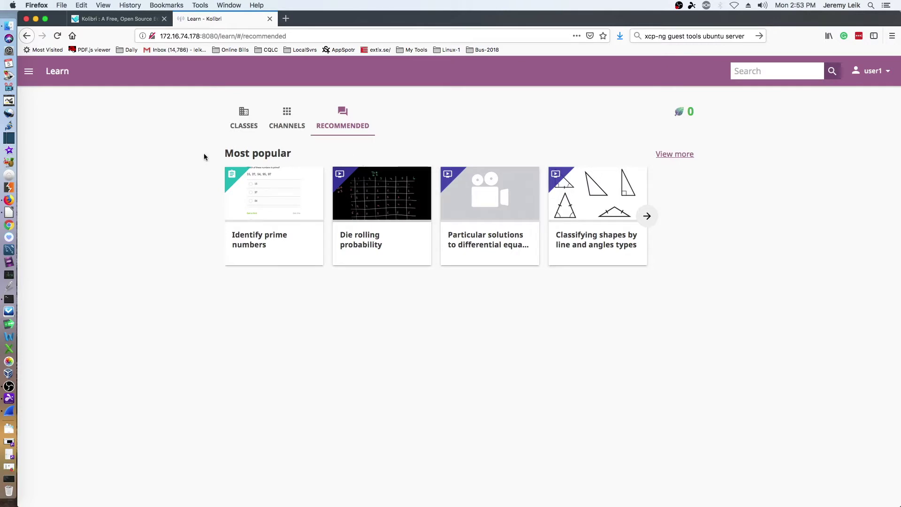
{"action": "left_click", "coordinate": [647, 217]}
{"action": "left_click", "coordinate": [675, 155]}
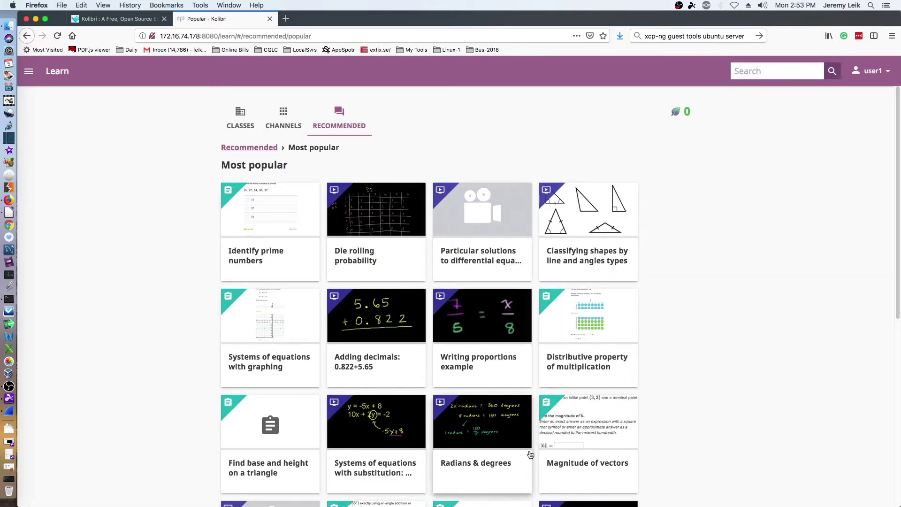
{"action": "scroll", "coordinate": [533, 454], "scroll_direction": "down", "scroll_amount": 5}
{"action": "scroll", "coordinate": [531, 438], "scroll_direction": "down", "scroll_amount": 2}
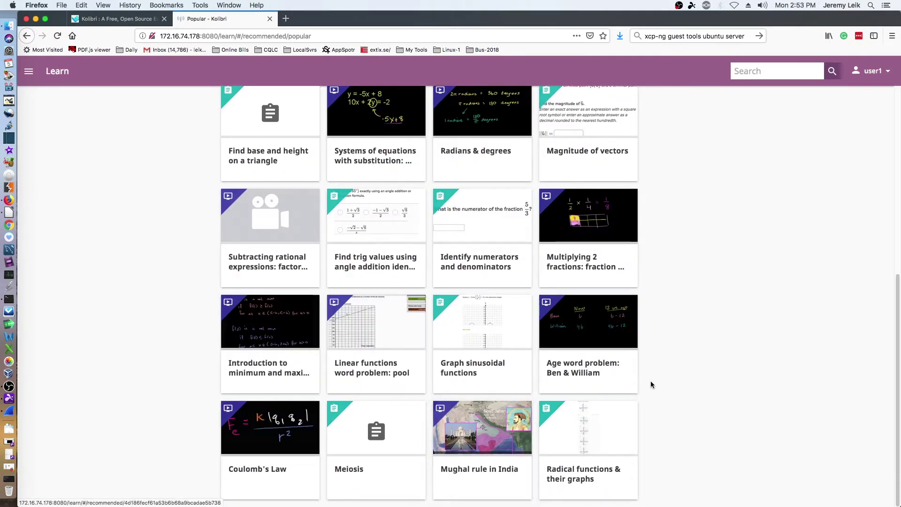
{"action": "scroll", "coordinate": [648, 383], "scroll_direction": "up", "scroll_amount": 7}
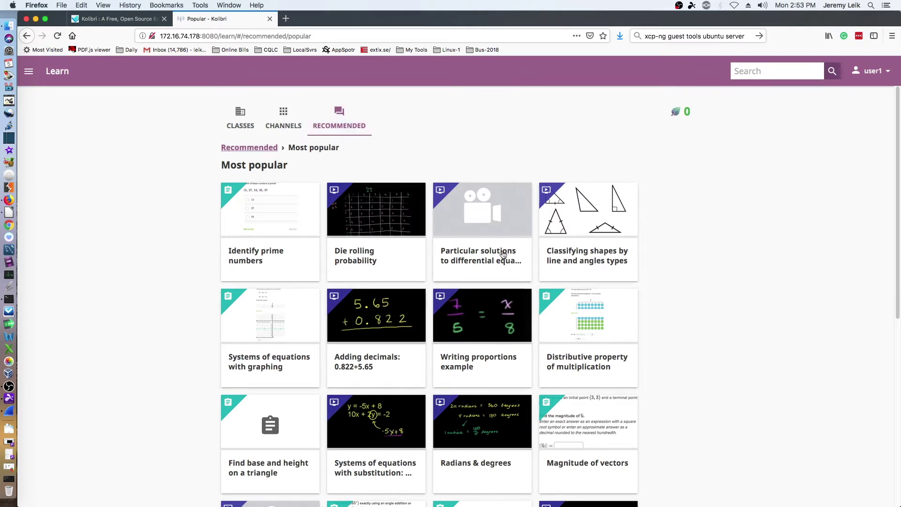
Sign out of the learner account and enter the admin username on the sign-in page.
{"action": "left_click", "coordinate": [887, 72]}
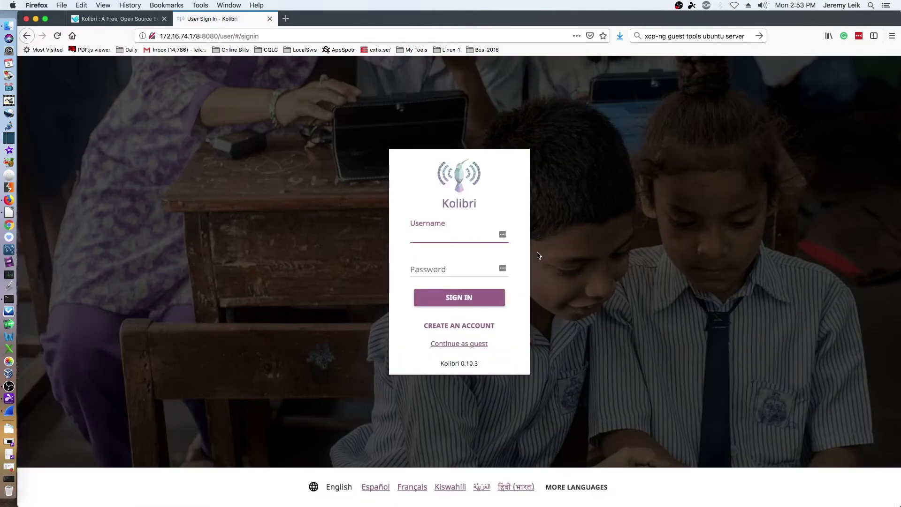
{"action": "type", "text": "leik1jd"}
{"action": "key", "text": "Tab"}
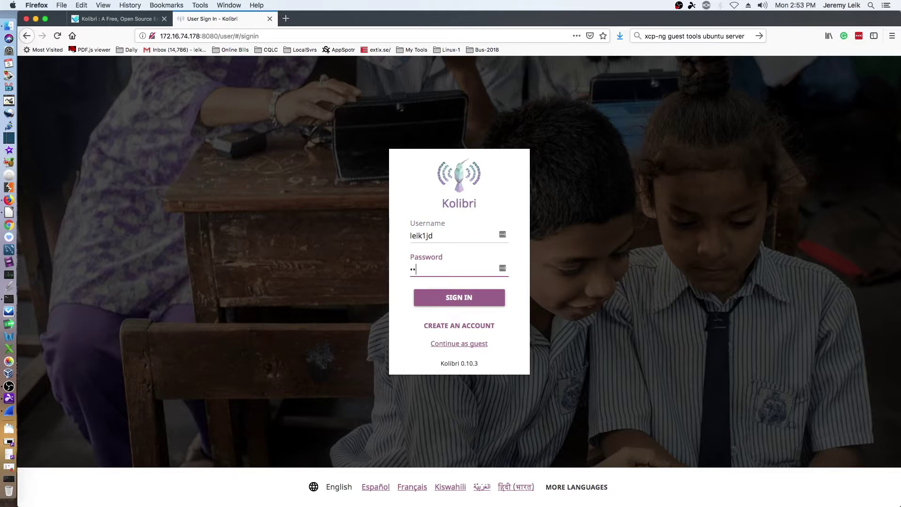
Finish signing in as admin and decline LastPass's offer to save the password.
{"action": "key", "text": "Return"}
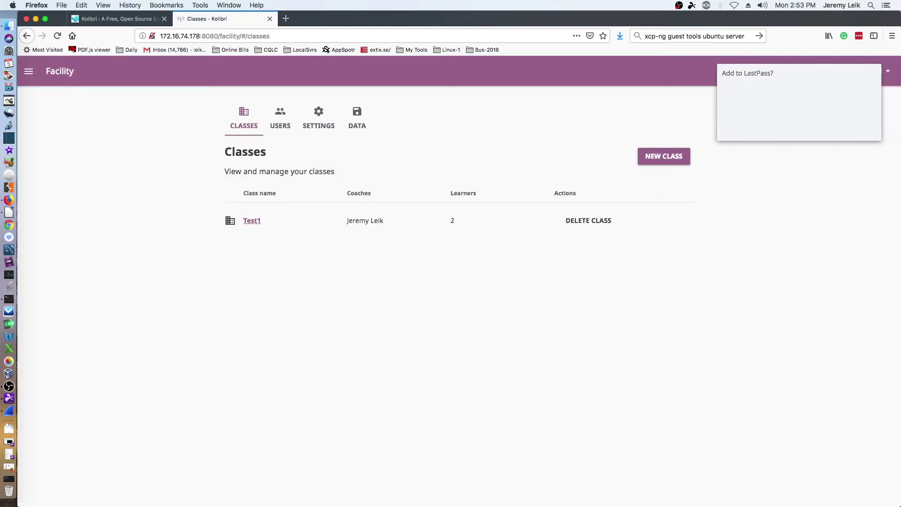
{"action": "left_click", "coordinate": [821, 127]}
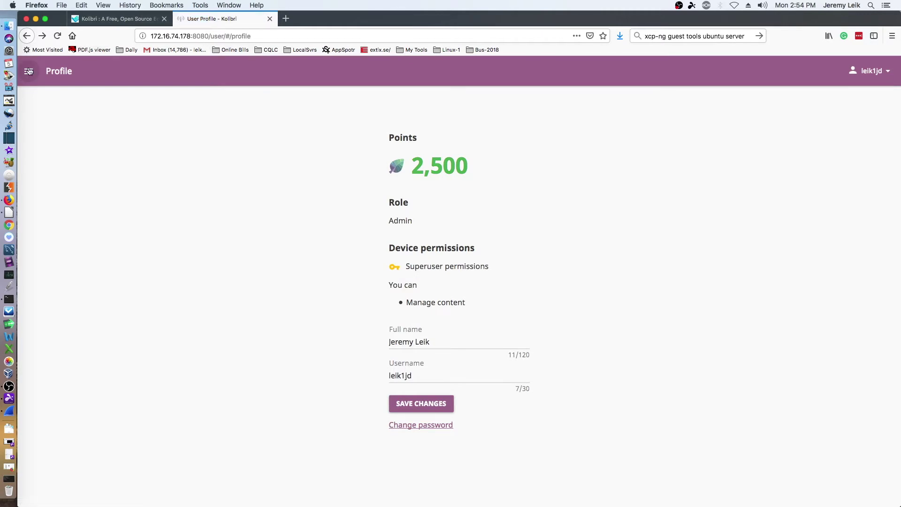
{"action": "left_click", "coordinate": [29, 71]}
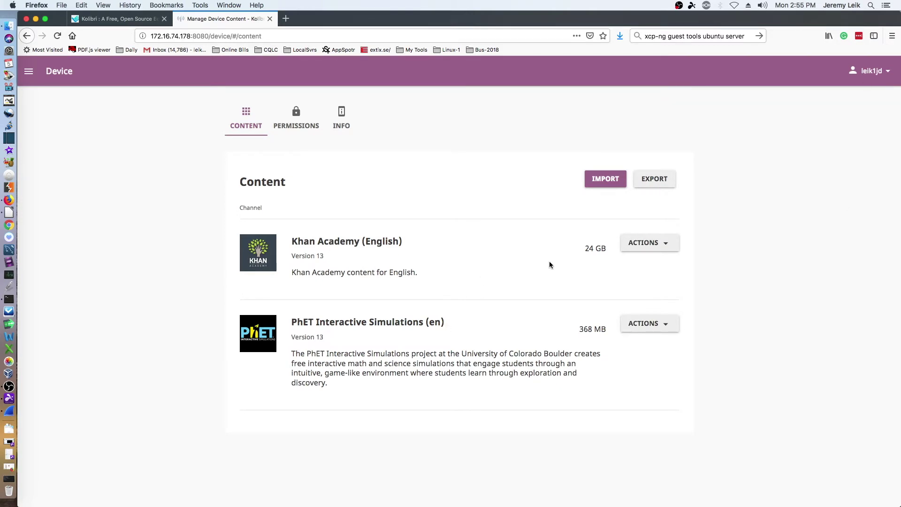
Highlight the Khan Academy (English) entry and its 24 GB size, then choose Import more from its ACTIONS menu.
{"action": "triple_click", "coordinate": [589, 252]}
{"action": "left_click", "coordinate": [583, 255]}
{"action": "triple_click", "coordinate": [585, 252]}
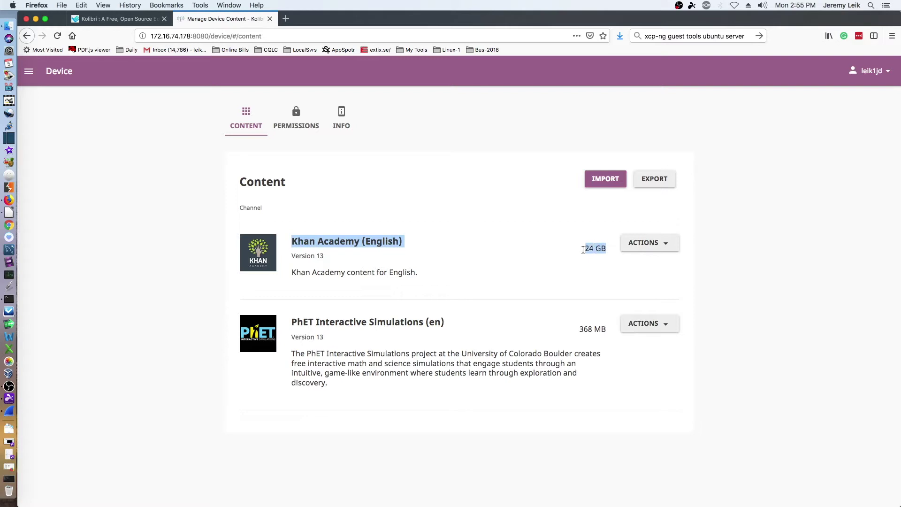
{"action": "left_click", "coordinate": [582, 252]}
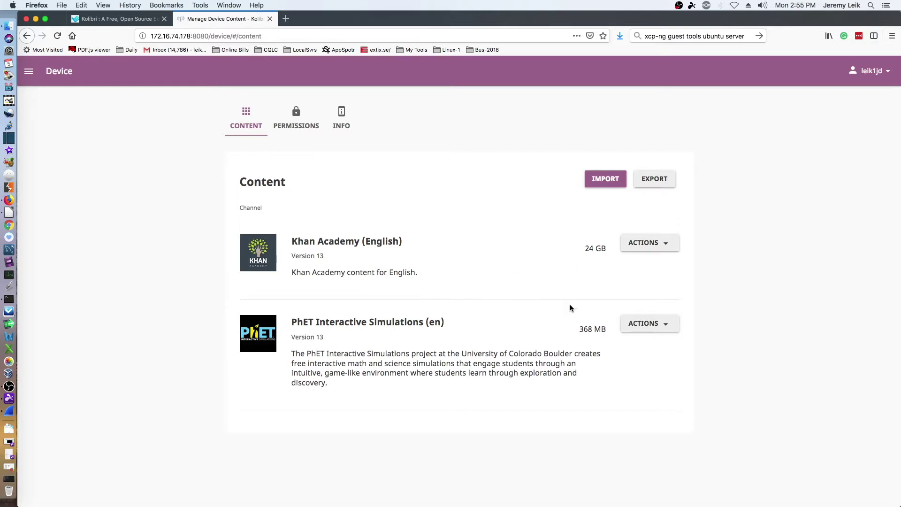
{"action": "left_click", "coordinate": [669, 247]}
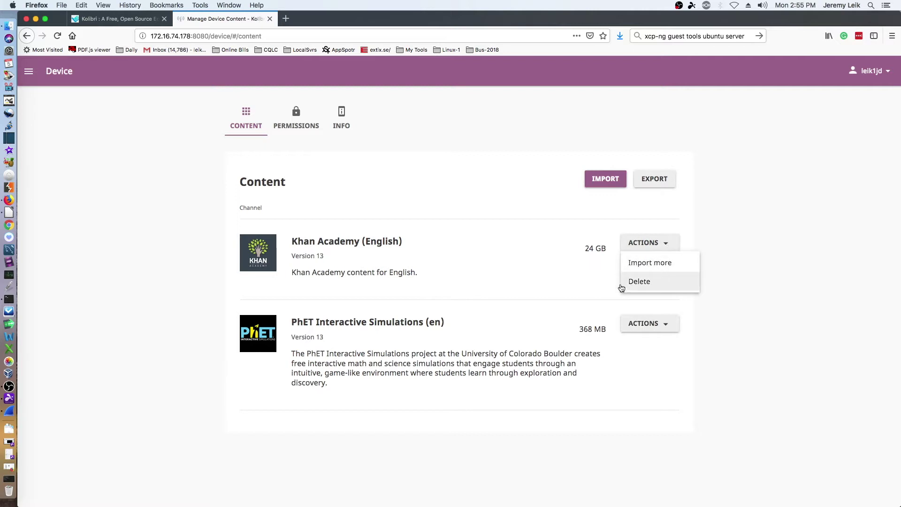
{"action": "left_click", "coordinate": [637, 265]}
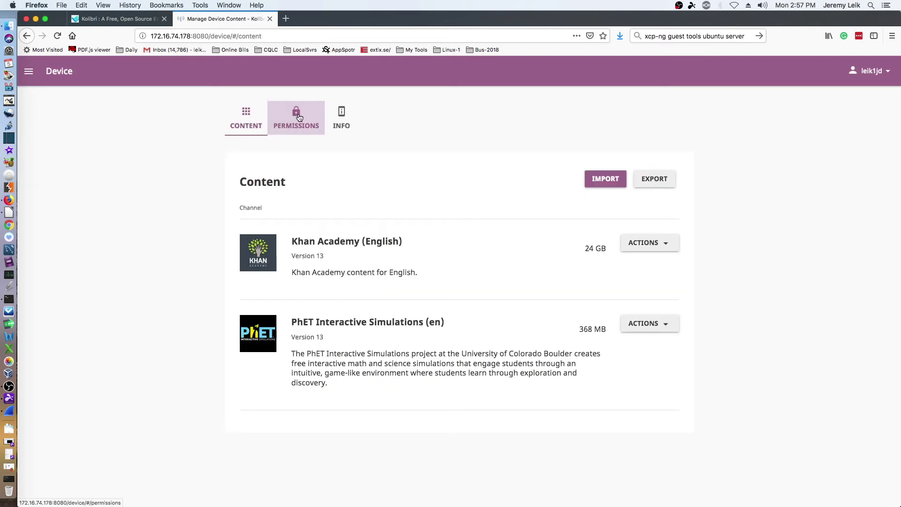
Show the Device permissions list with the admin, user1 and user2.
{"action": "left_click", "coordinate": [295, 117]}
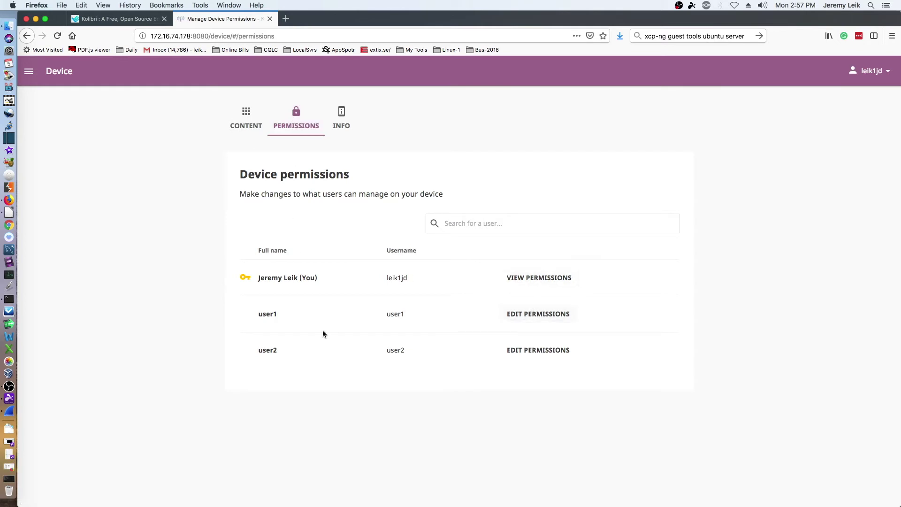
{"action": "left_click", "coordinate": [538, 315]}
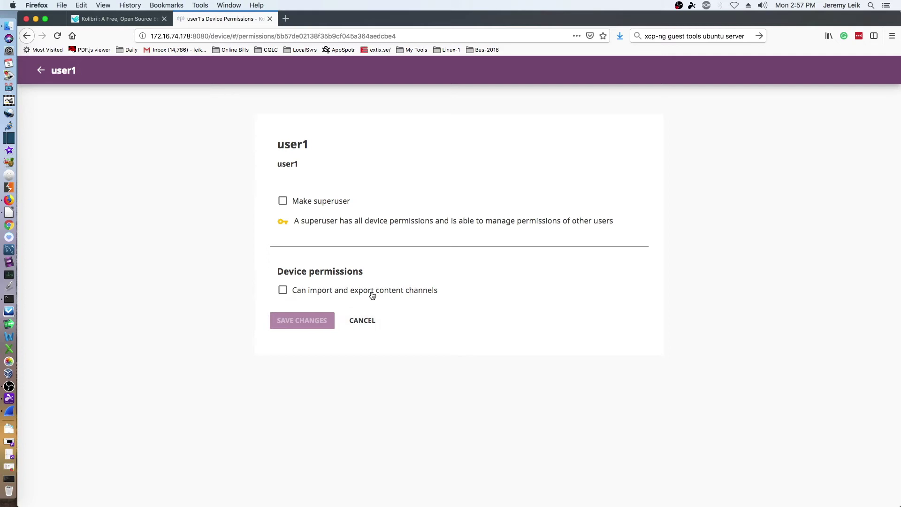
{"action": "left_click", "coordinate": [367, 324]}
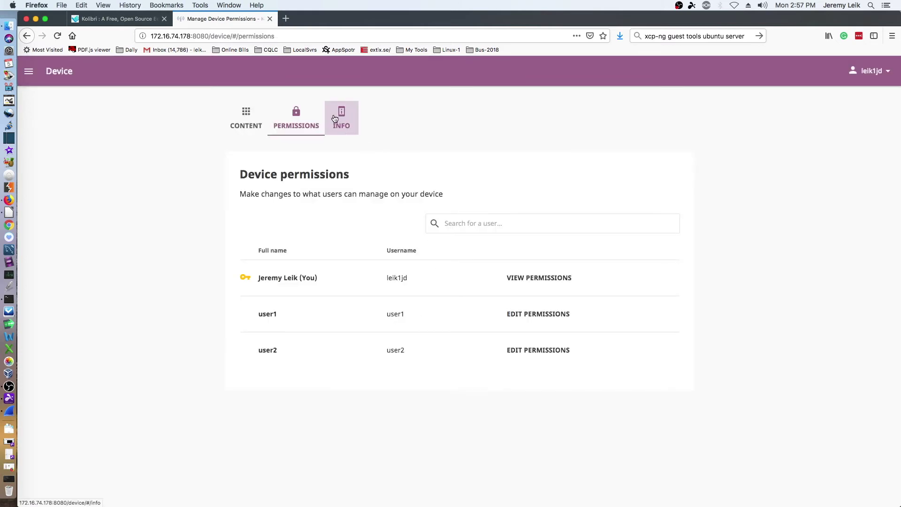
{"action": "left_click", "coordinate": [343, 120]}
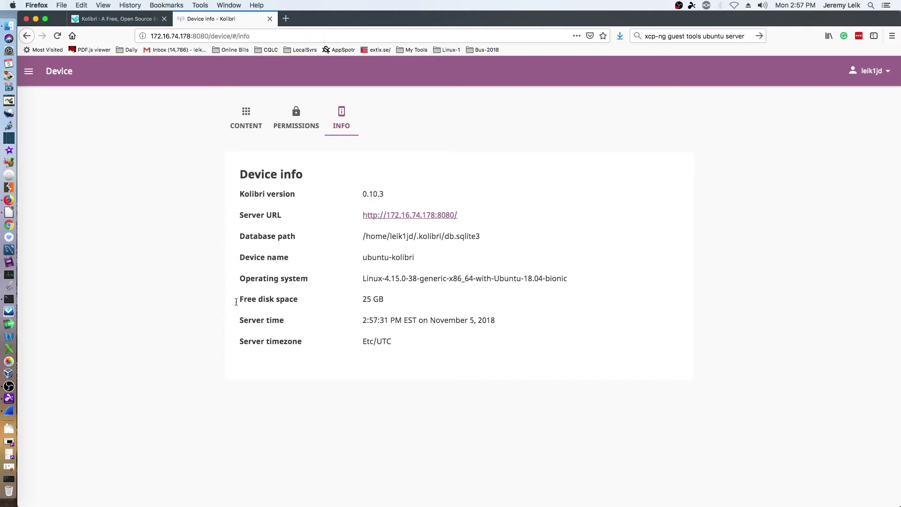
Open Coach tools for class Test1 and view its learner groups.
{"action": "left_click", "coordinate": [29, 71]}
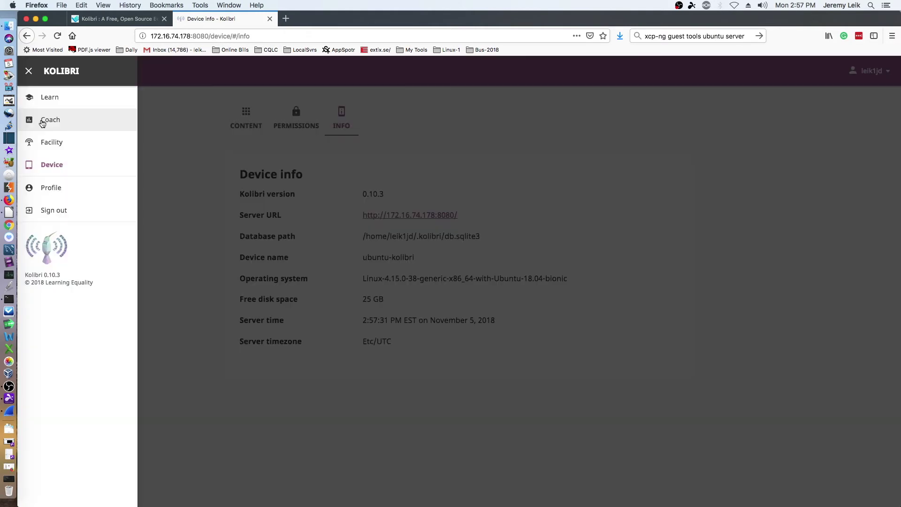
{"action": "left_click", "coordinate": [43, 121]}
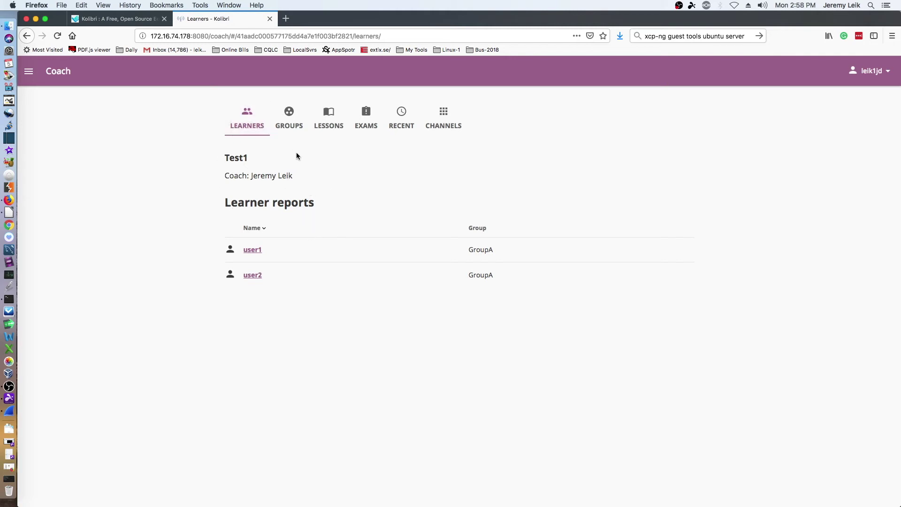
{"action": "left_click", "coordinate": [289, 116]}
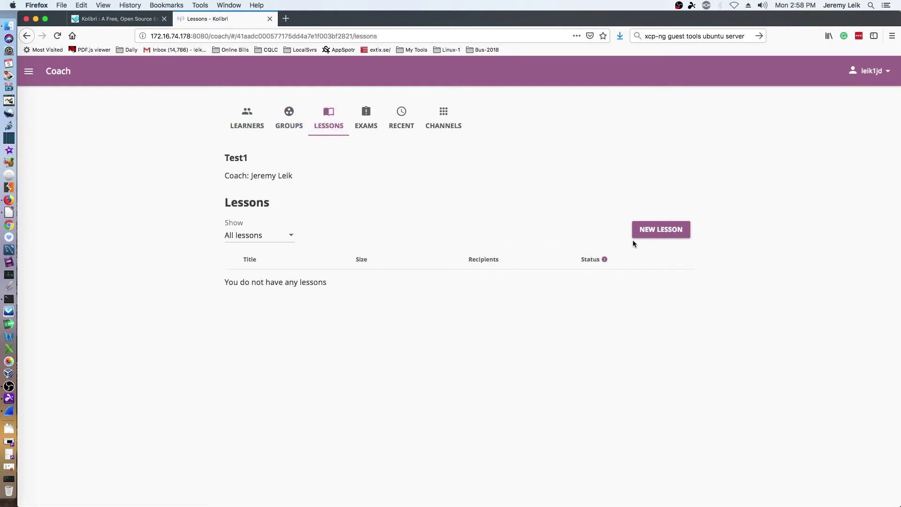
Start and cancel a new lesson, then view Test1's exams, recent activity and channels.
{"action": "left_click", "coordinate": [656, 232]}
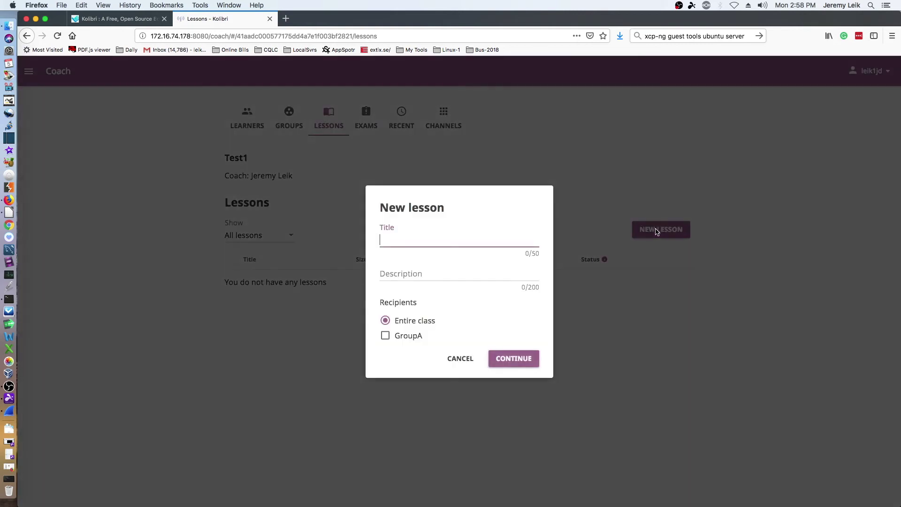
{"action": "key", "text": "Escape"}
{"action": "left_click", "coordinate": [367, 118]}
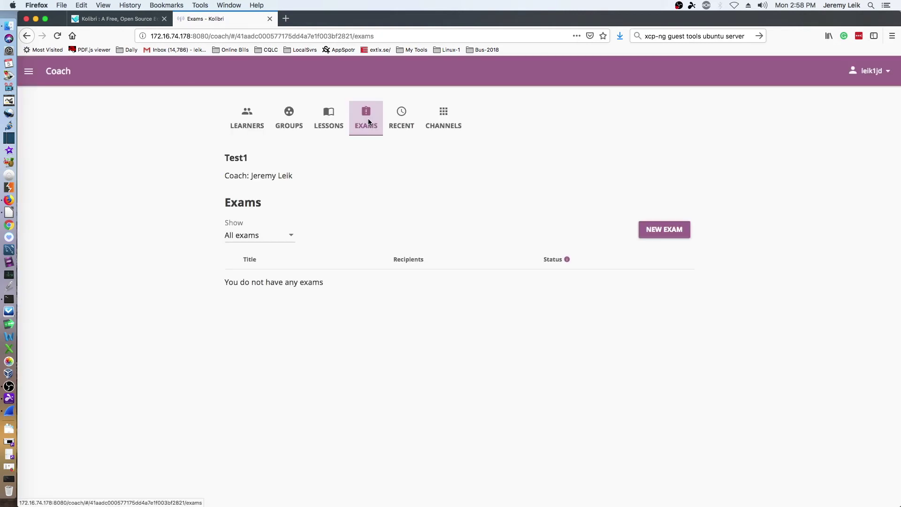
{"action": "left_click", "coordinate": [404, 121]}
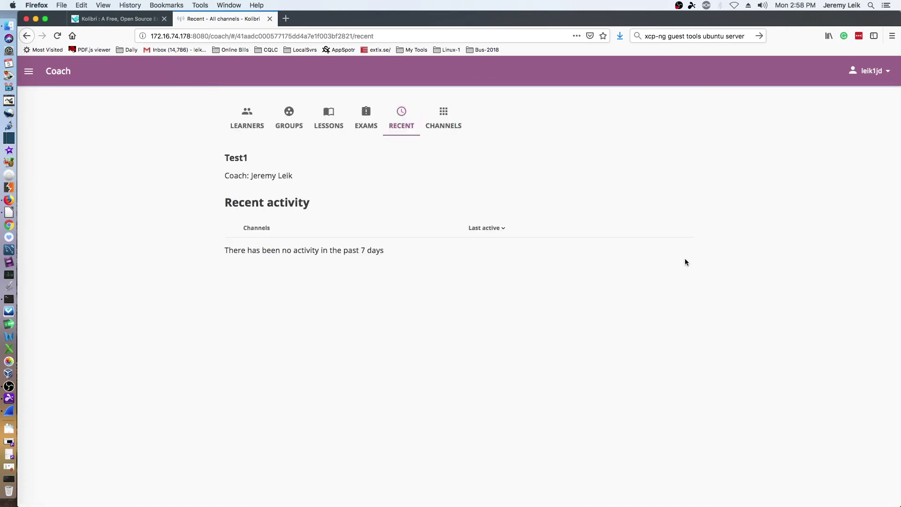
{"action": "left_click", "coordinate": [445, 117]}
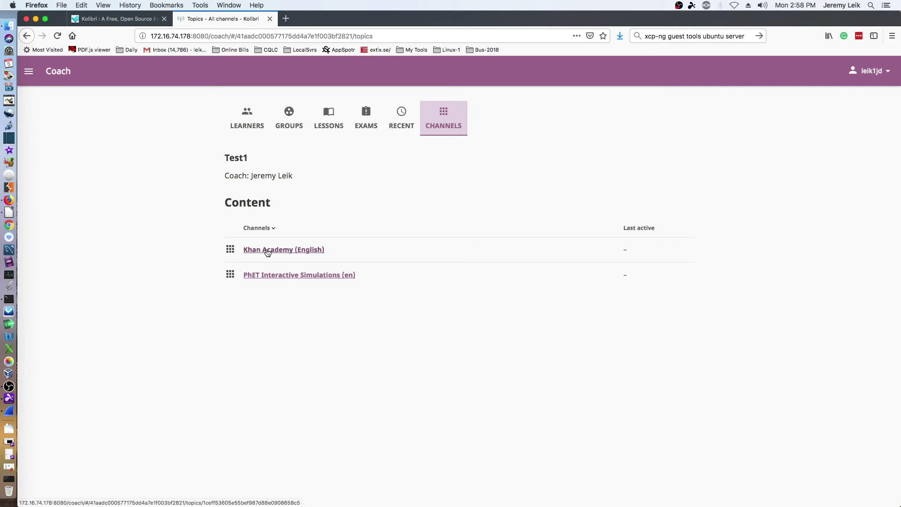
{"action": "left_click", "coordinate": [28, 77]}
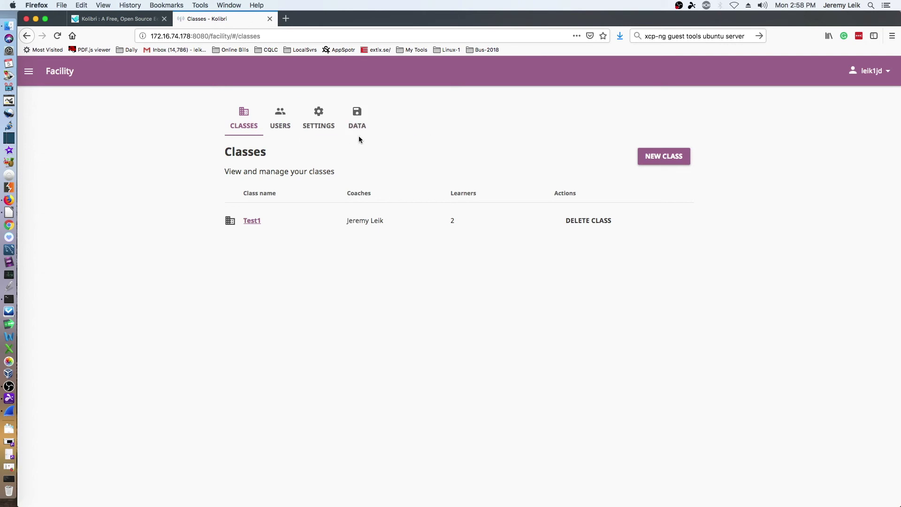
Go to the admin's Profile page showing 2,500 points, the Admin role and superuser permissions, then close the menu.
{"action": "left_click", "coordinate": [29, 72]}
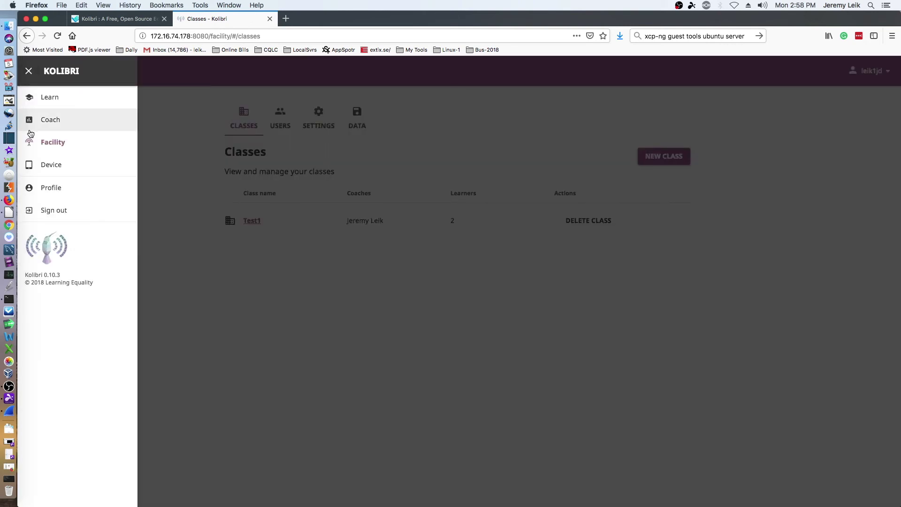
{"action": "left_click", "coordinate": [41, 193]}
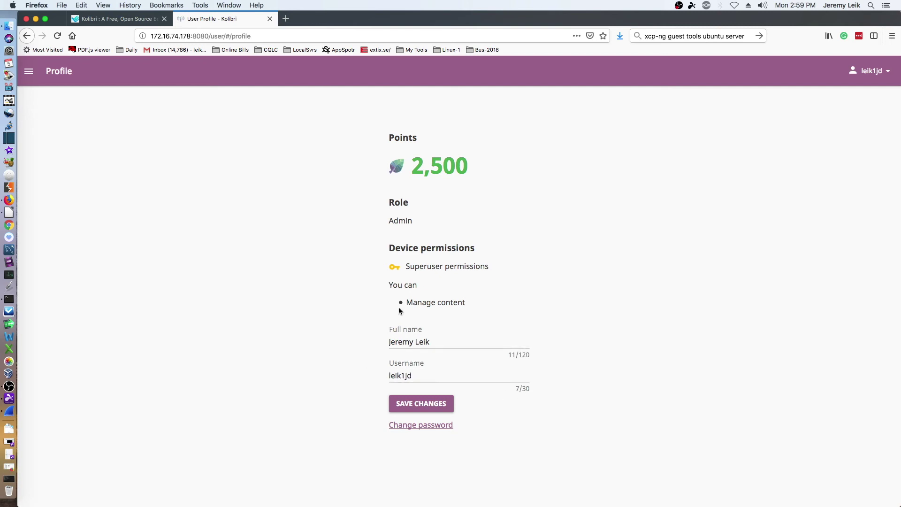
{"action": "left_click", "coordinate": [29, 79]}
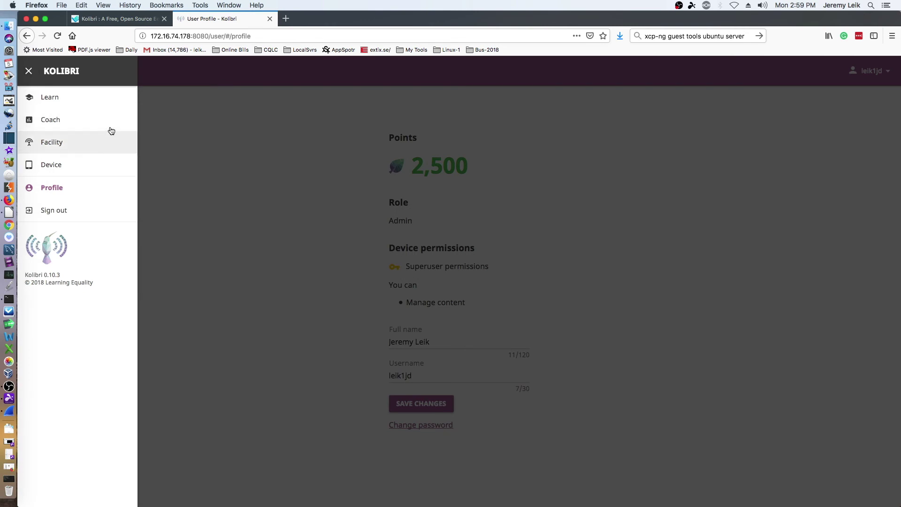
{"action": "left_click", "coordinate": [29, 70]}
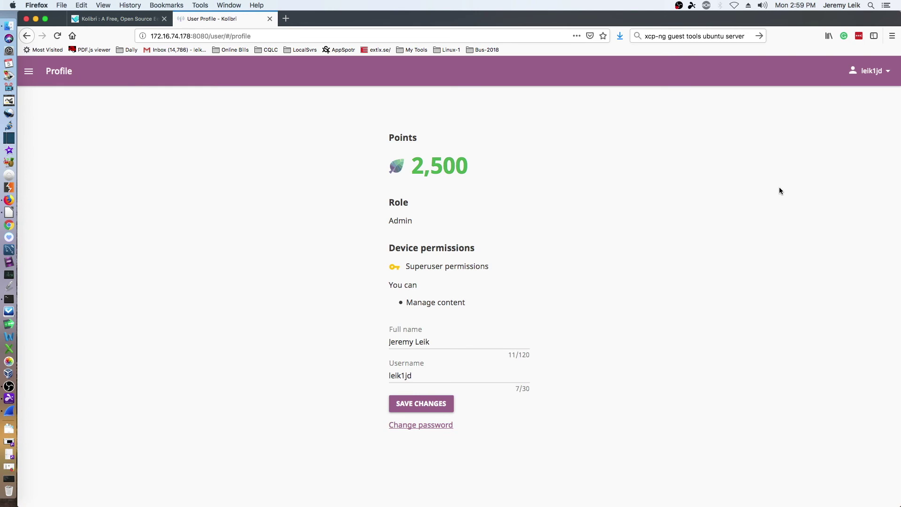